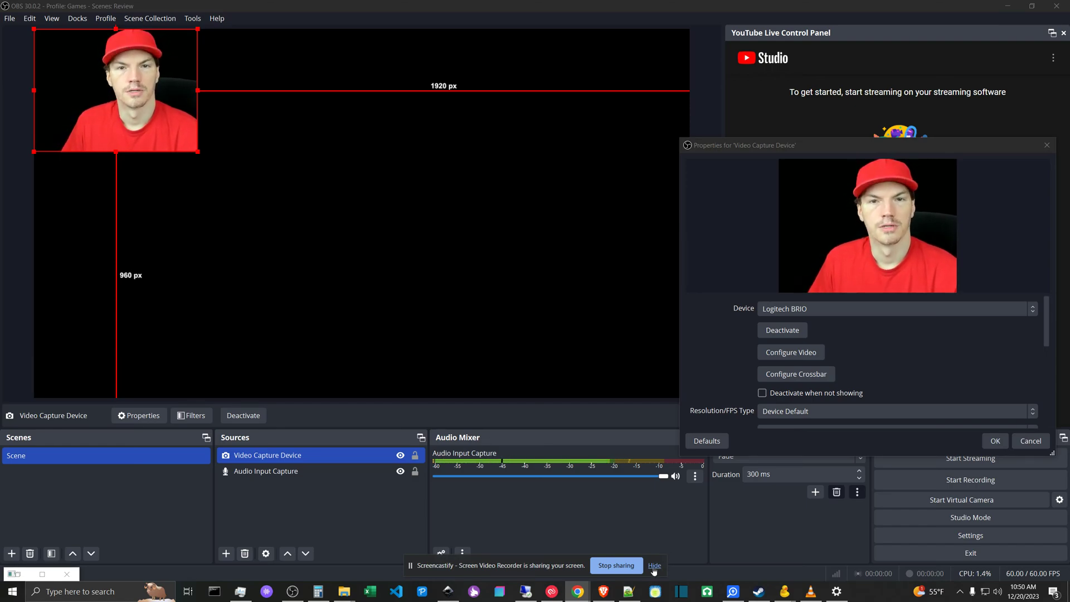
Step: Dismiss the screen-sharing notice and scale the webcam image up to fill the canvas height
click(654, 571)
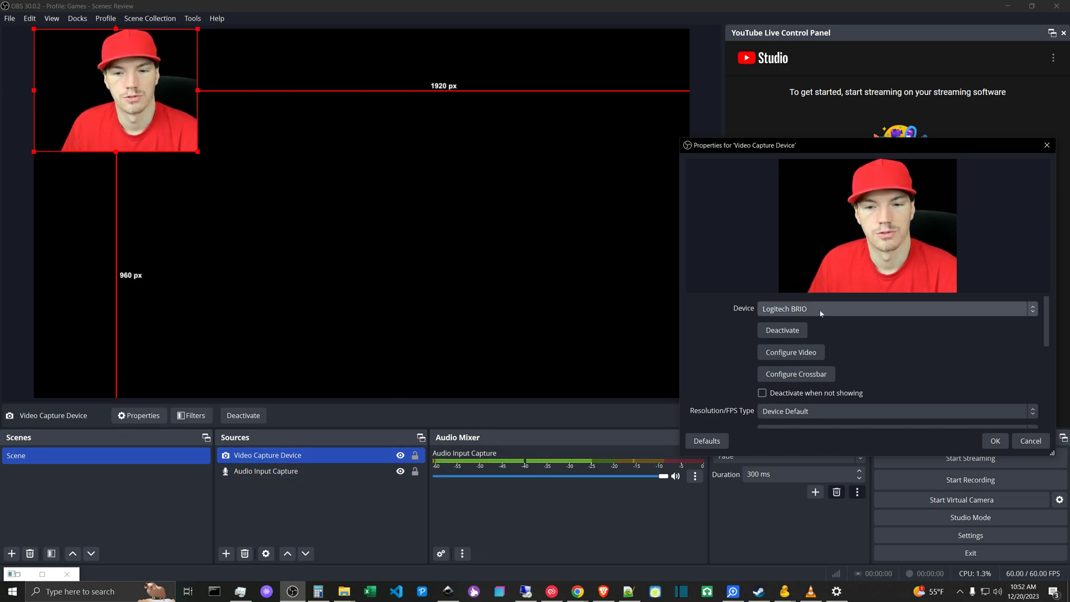
scroll(898, 376, down, 1)
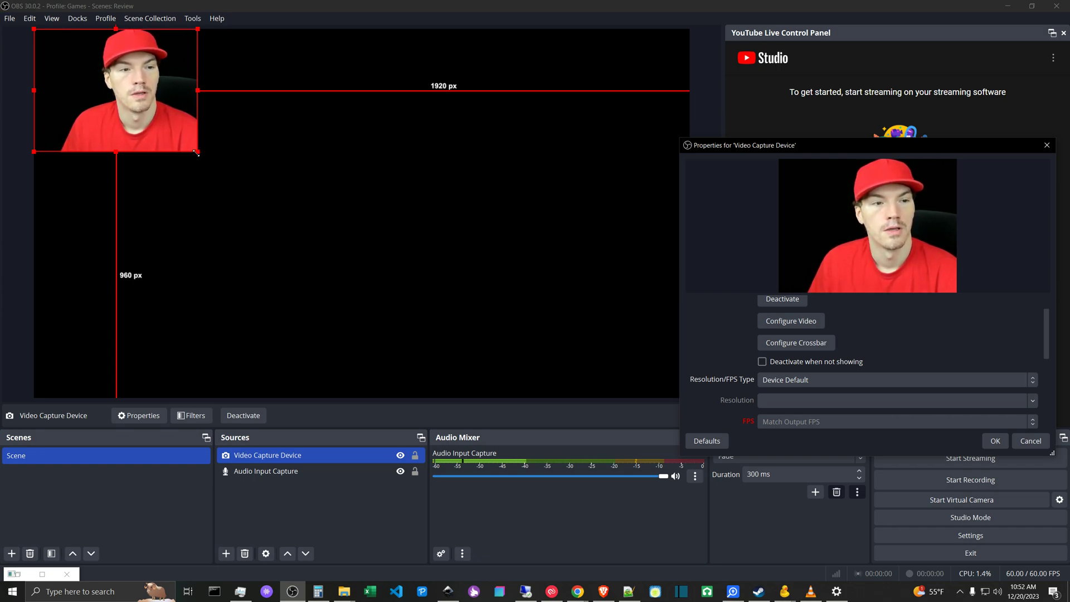
drag(196, 152, 573, 329)
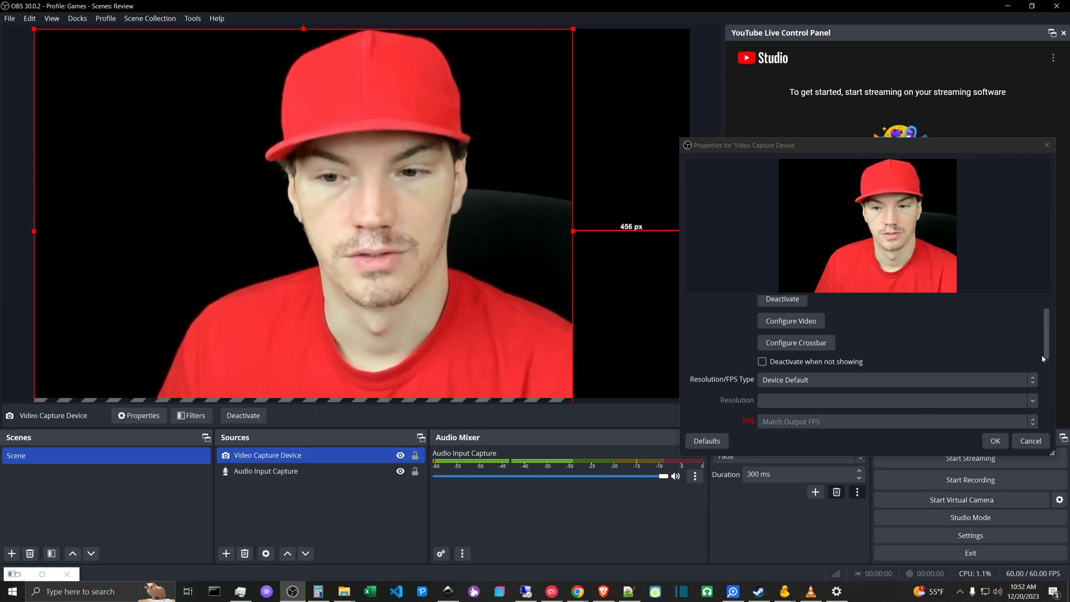
Step: Close the webcam properties and delete the existing Video Capture Device source
click(1029, 441)
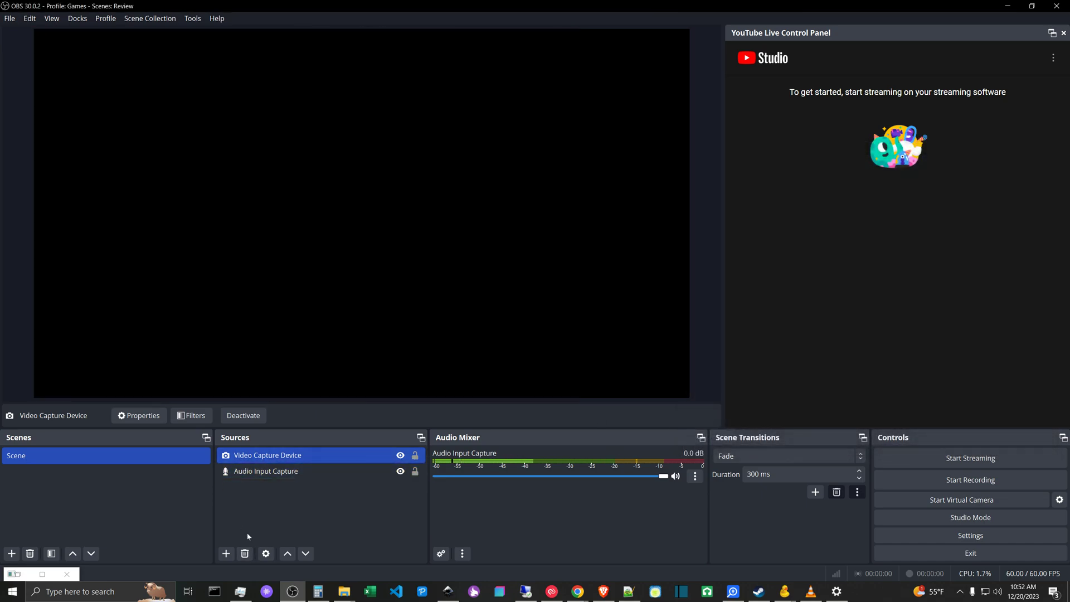
click(272, 556)
key(Escape)
click(243, 555)
click(589, 305)
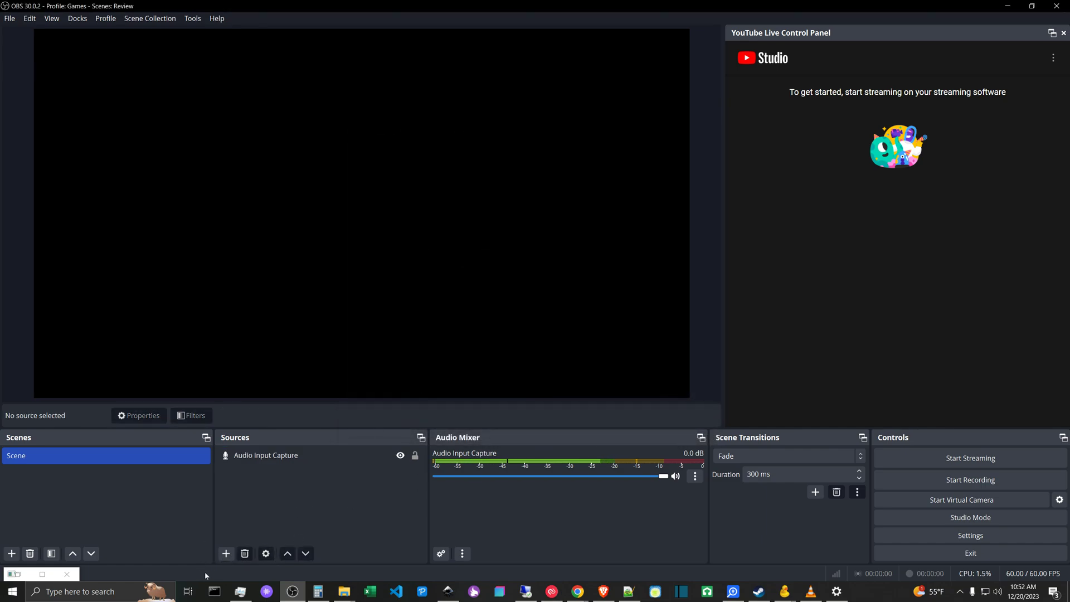
Step: Add a new Video Capture Device source for the Logitech BRIO
click(226, 553)
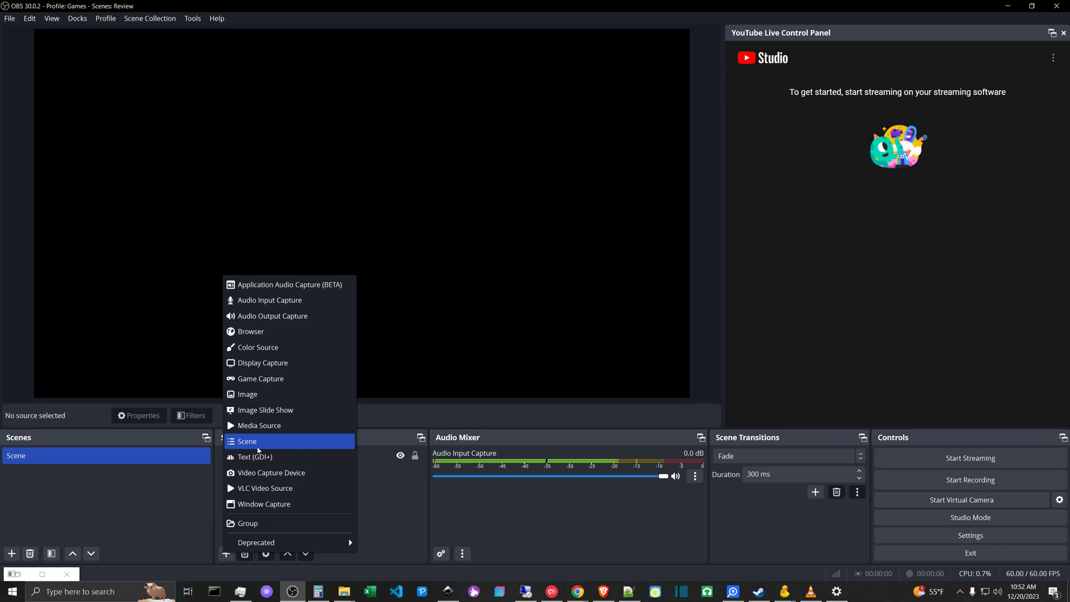
click(270, 475)
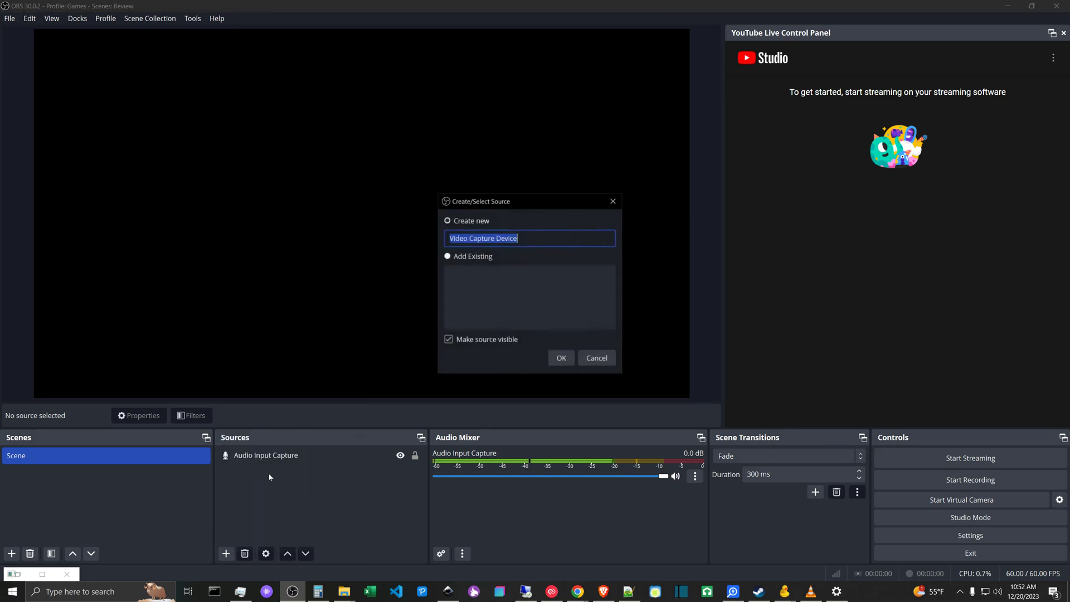
click(561, 360)
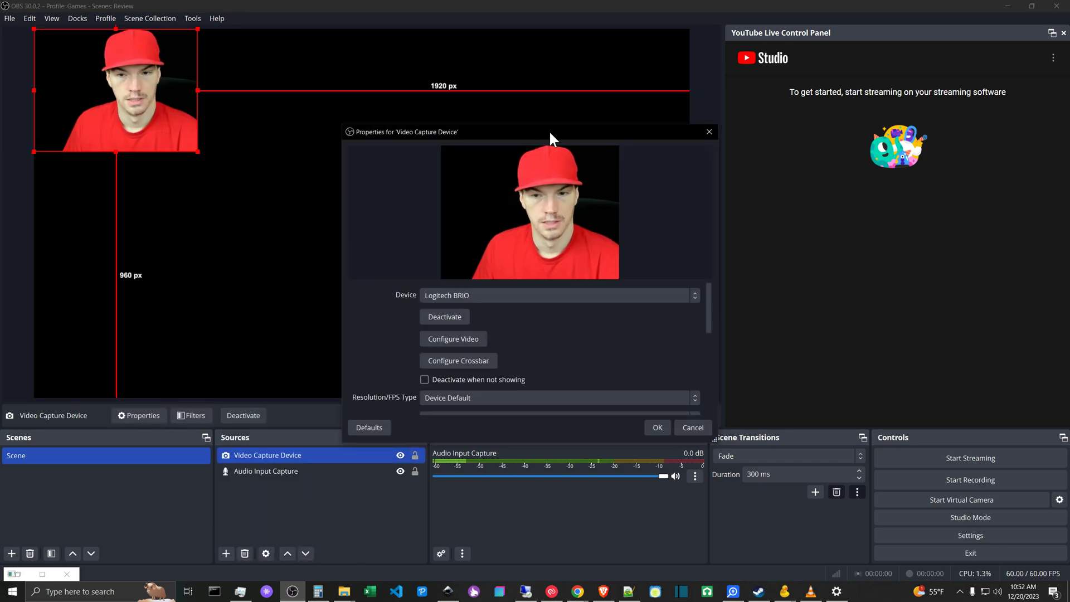
Step: Move the Properties dialog aside and set the webcam to Custom resolution/FPS type at 640x480
drag(549, 132, 897, 151)
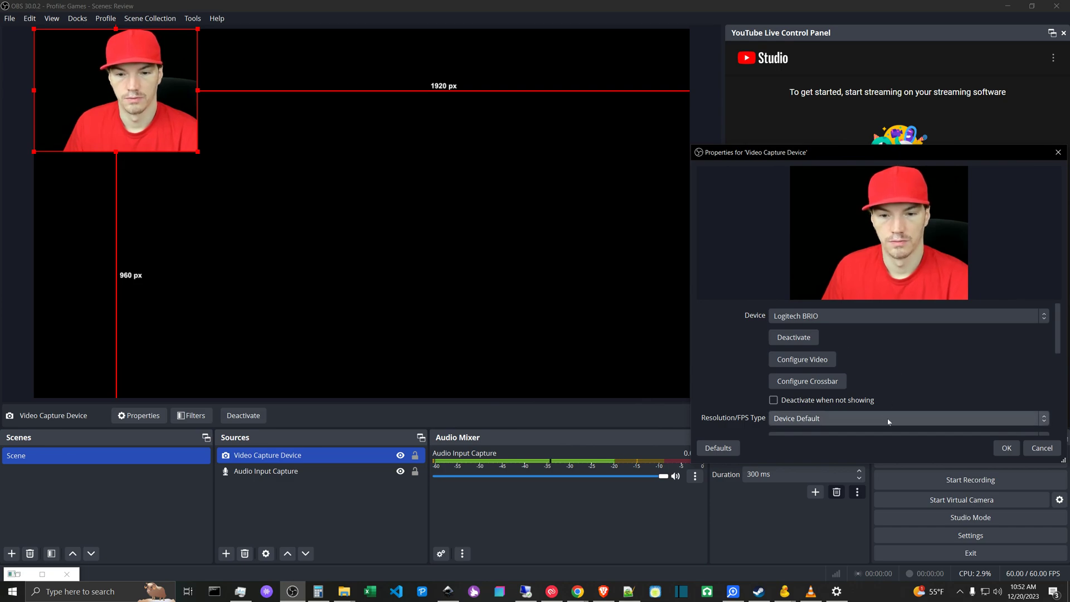
scroll(942, 382, down, 2)
scroll(926, 374, up, 1)
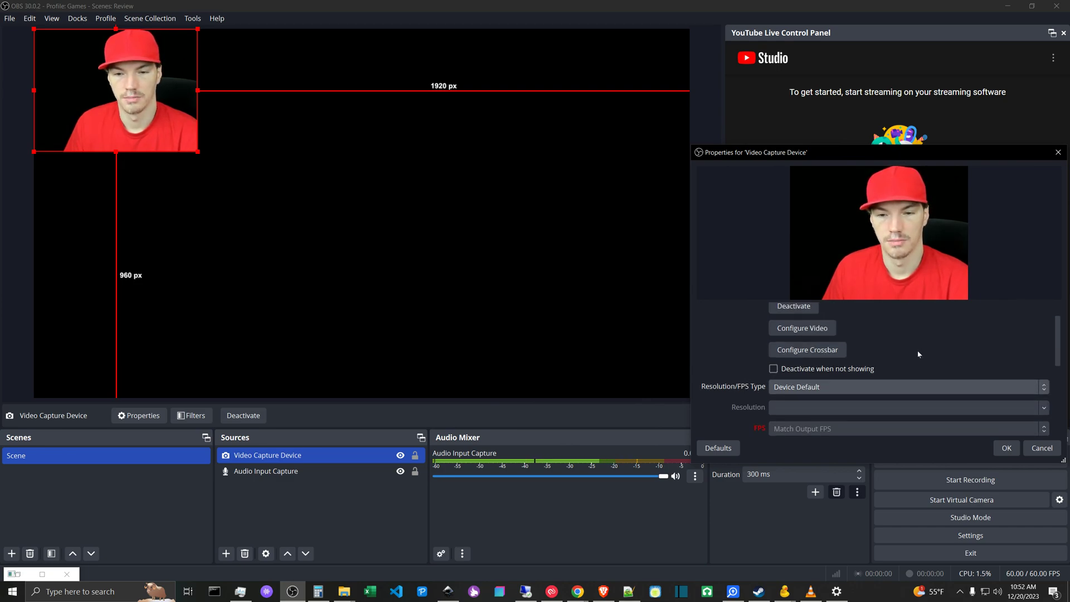
scroll(911, 368, up, 1)
scroll(910, 385, down, 1)
click(909, 388)
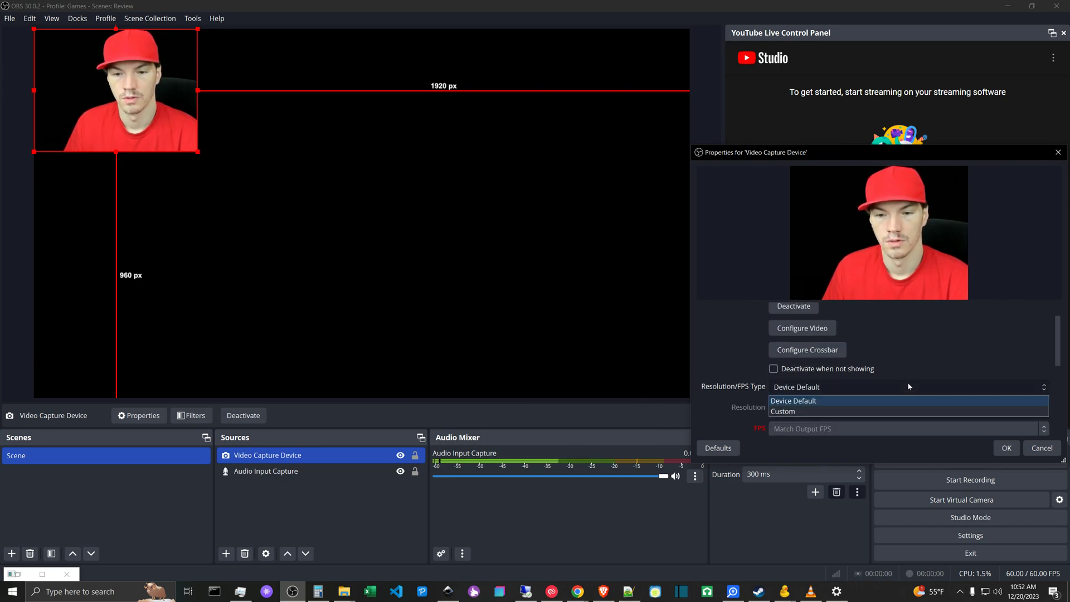
click(817, 412)
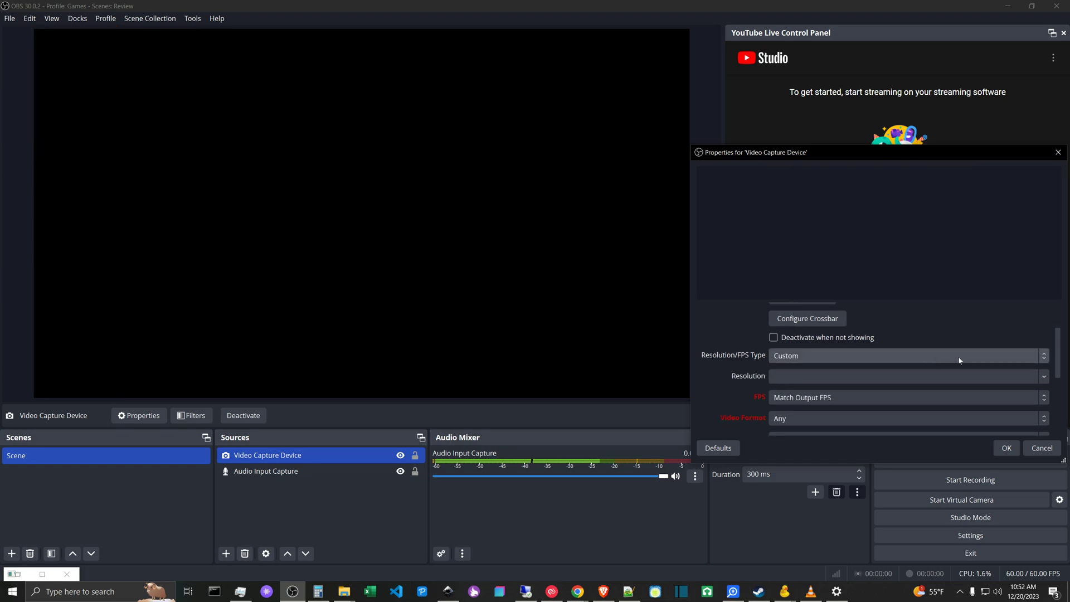
click(1043, 378)
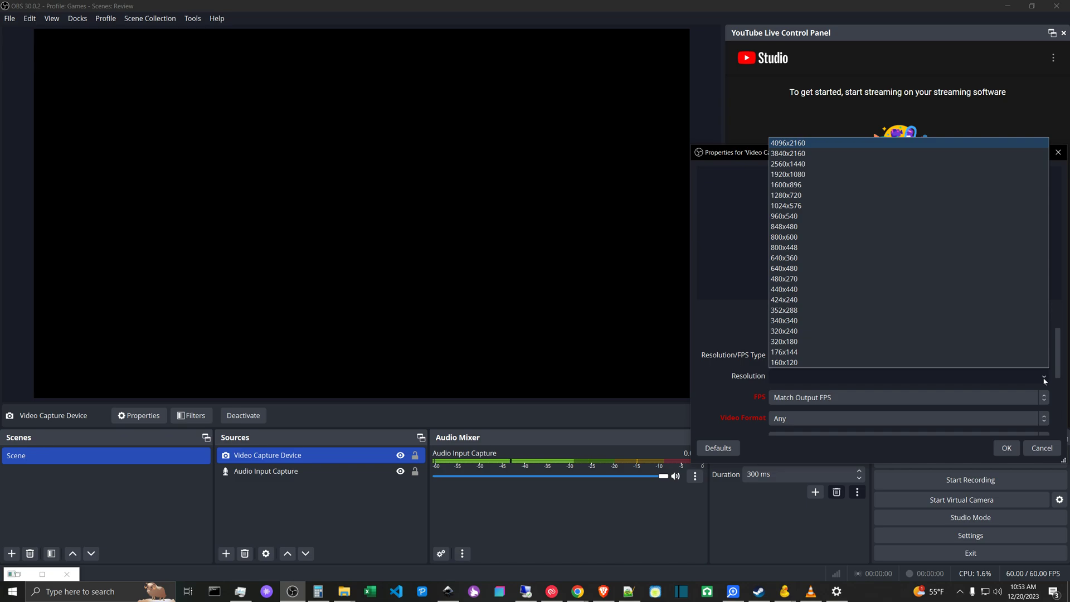
click(795, 269)
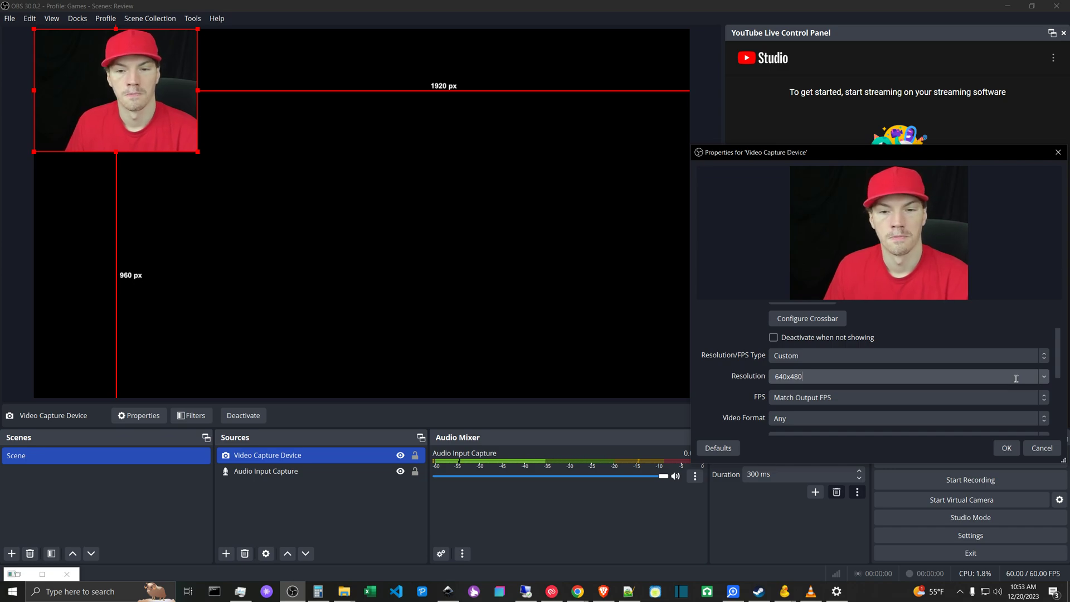
Step: Keep the Custom type and change the webcam capture resolution to 1280x720
click(1044, 357)
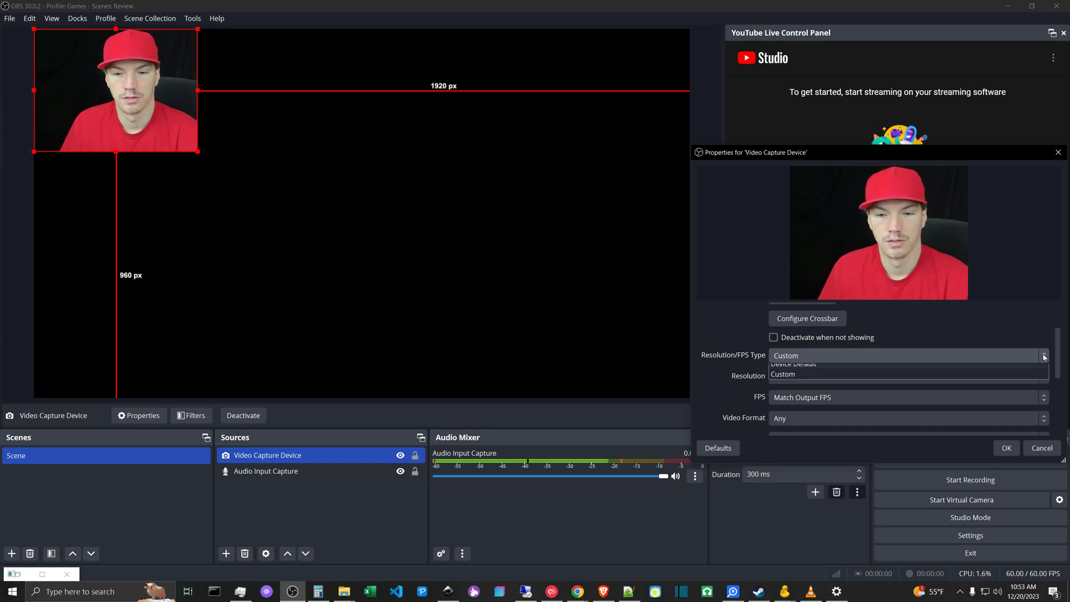
click(1042, 379)
click(1042, 377)
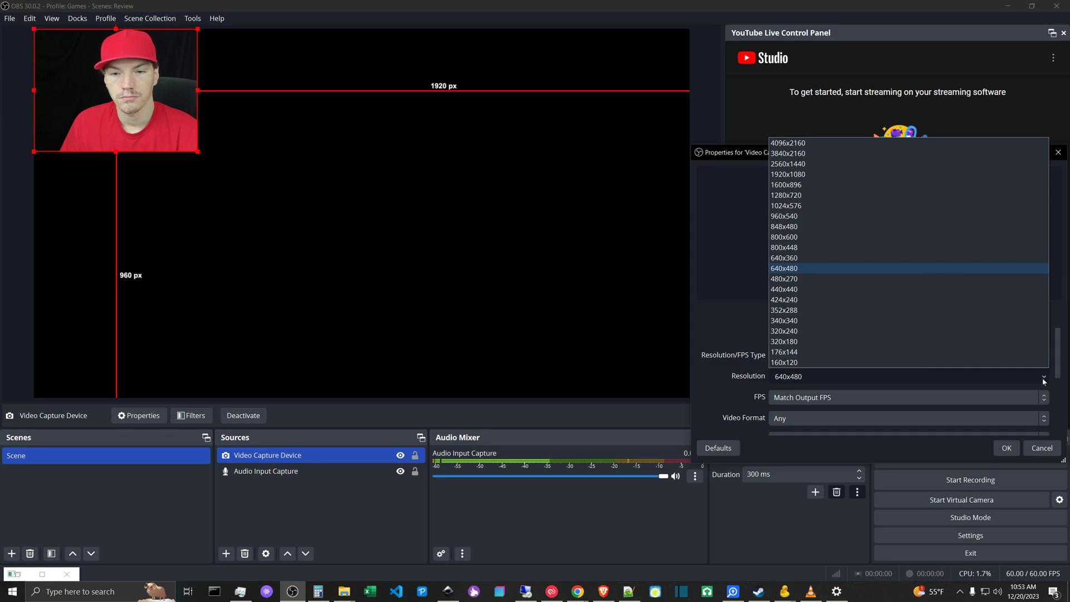
click(803, 195)
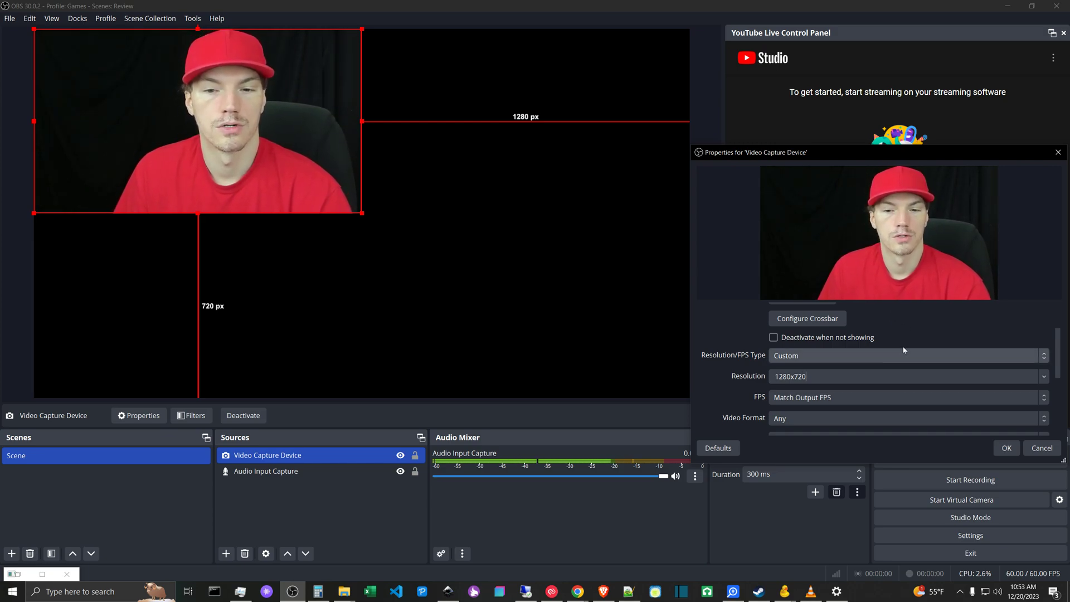
click(1044, 375)
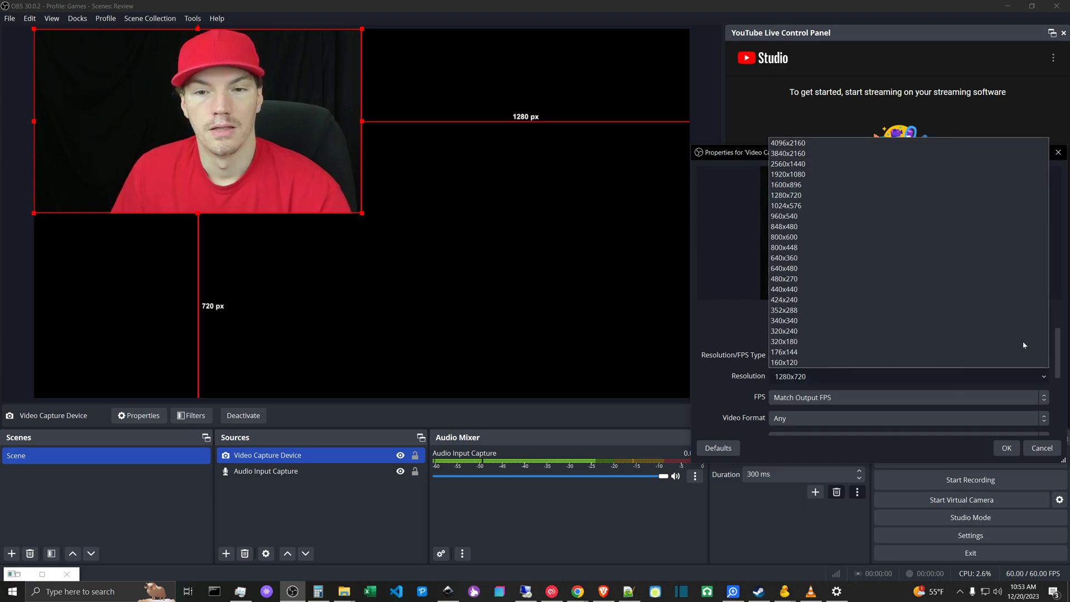
Step: Set the webcam capture resolution to 1920x1080
click(827, 175)
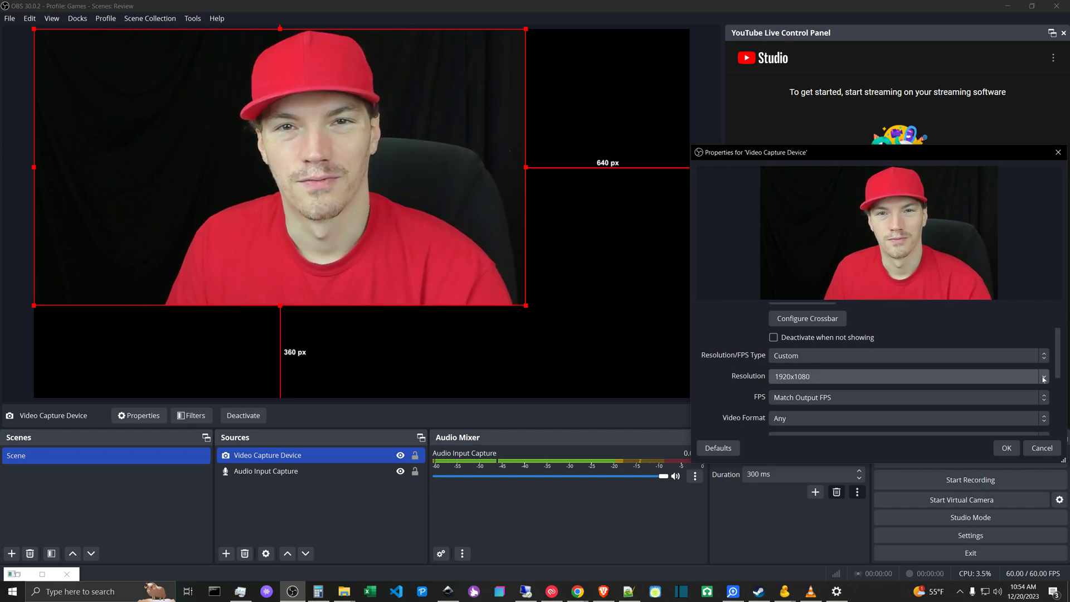
click(1044, 377)
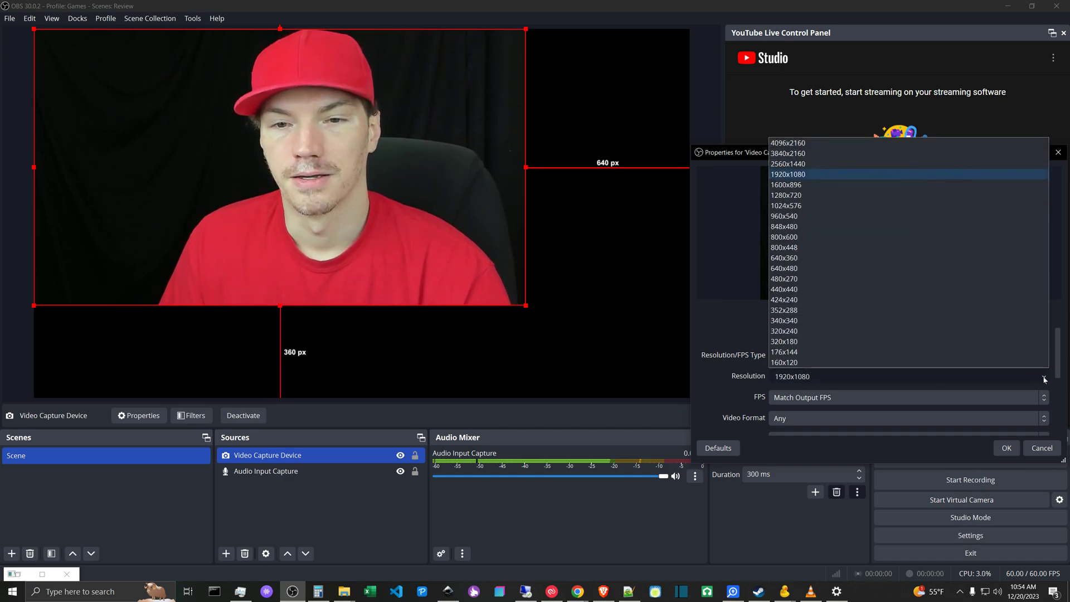
click(808, 165)
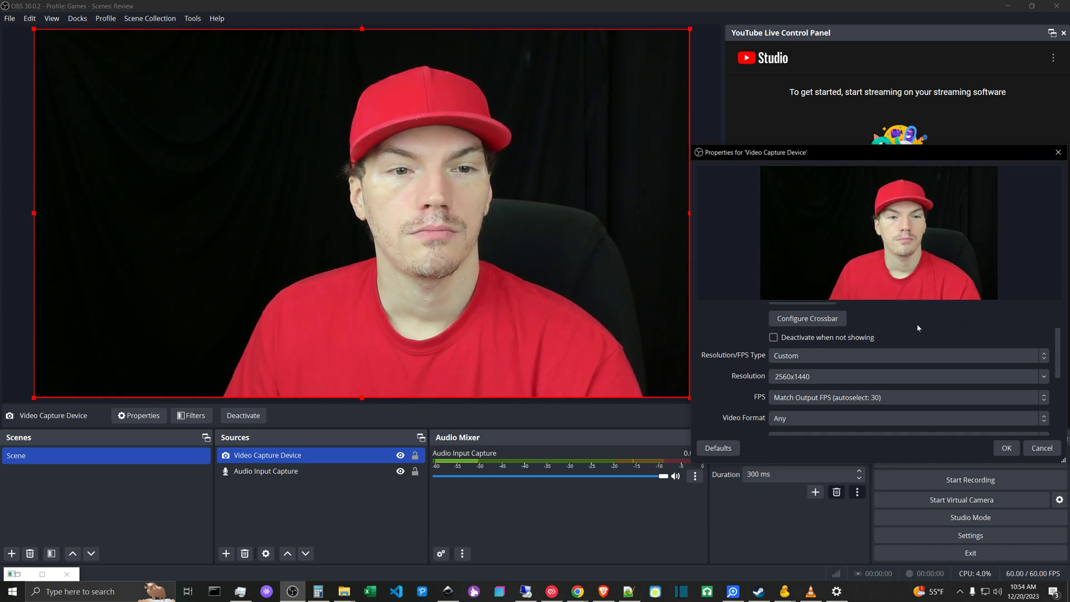
click(1045, 377)
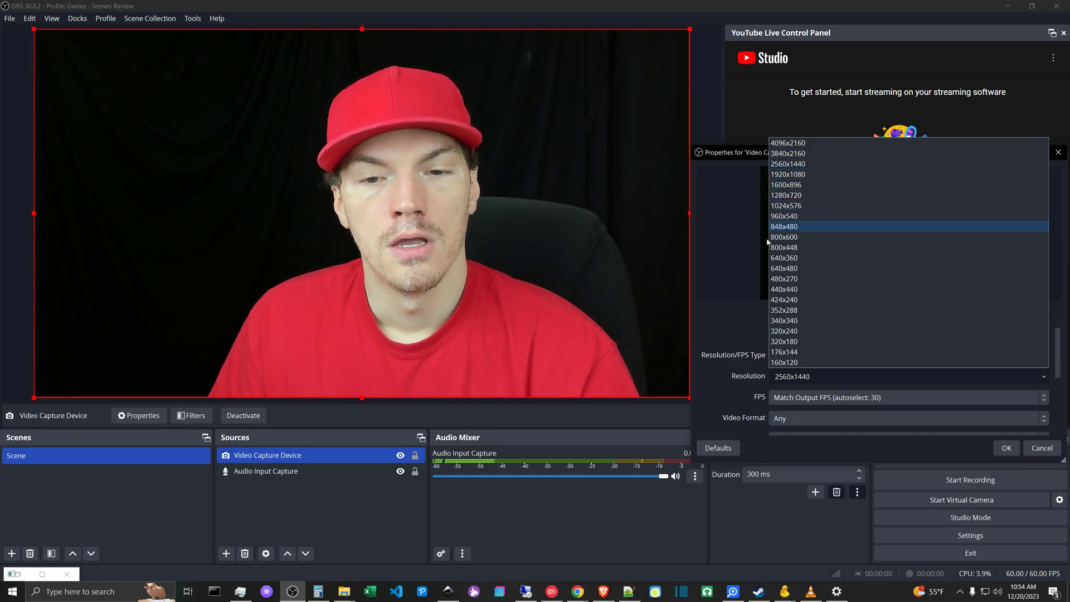
click(727, 380)
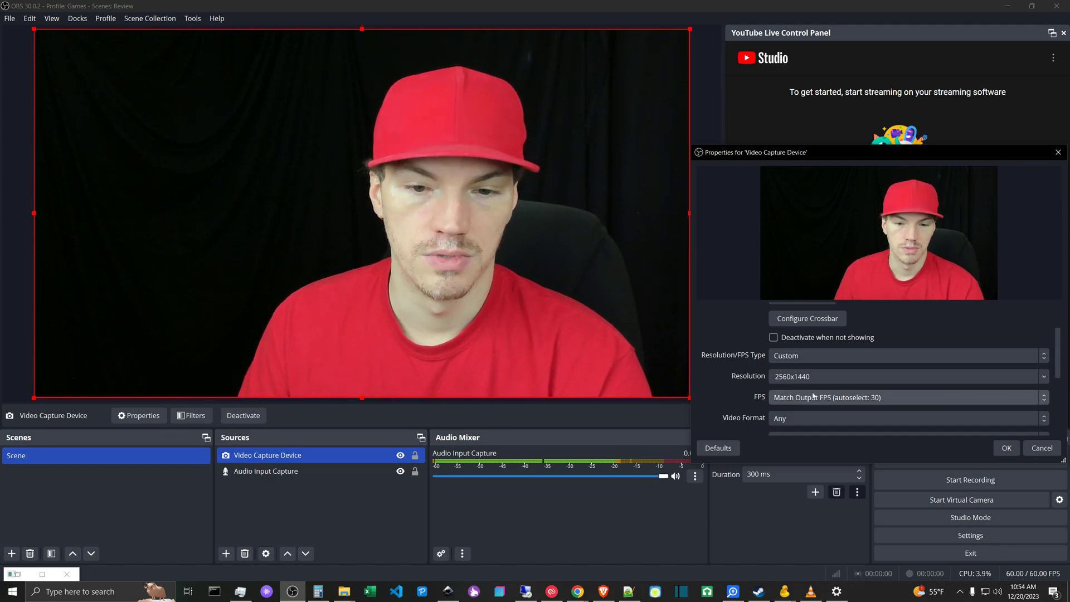
click(837, 591)
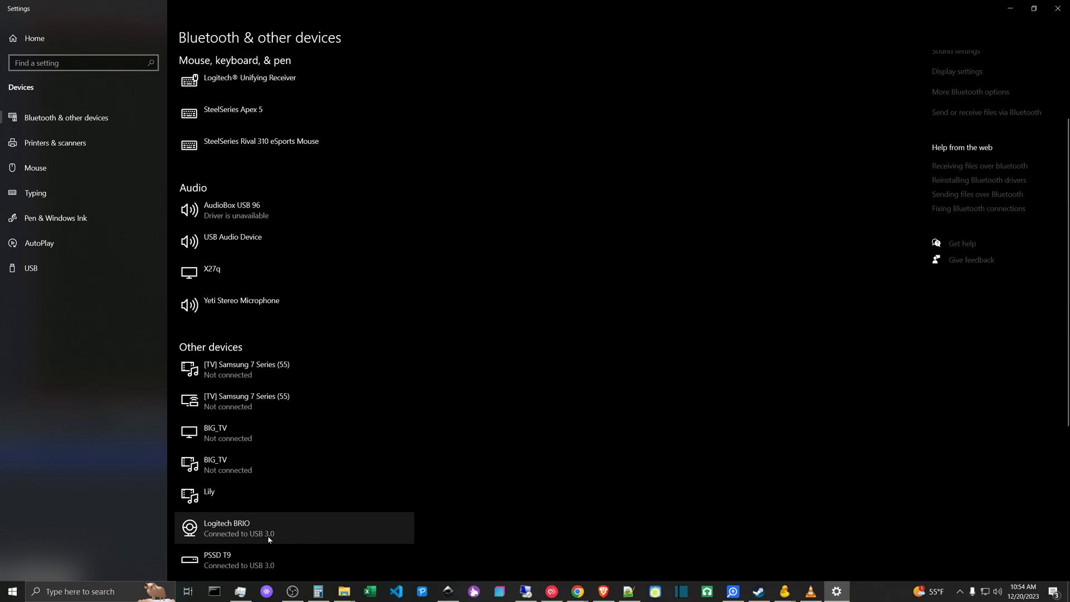
click(1010, 7)
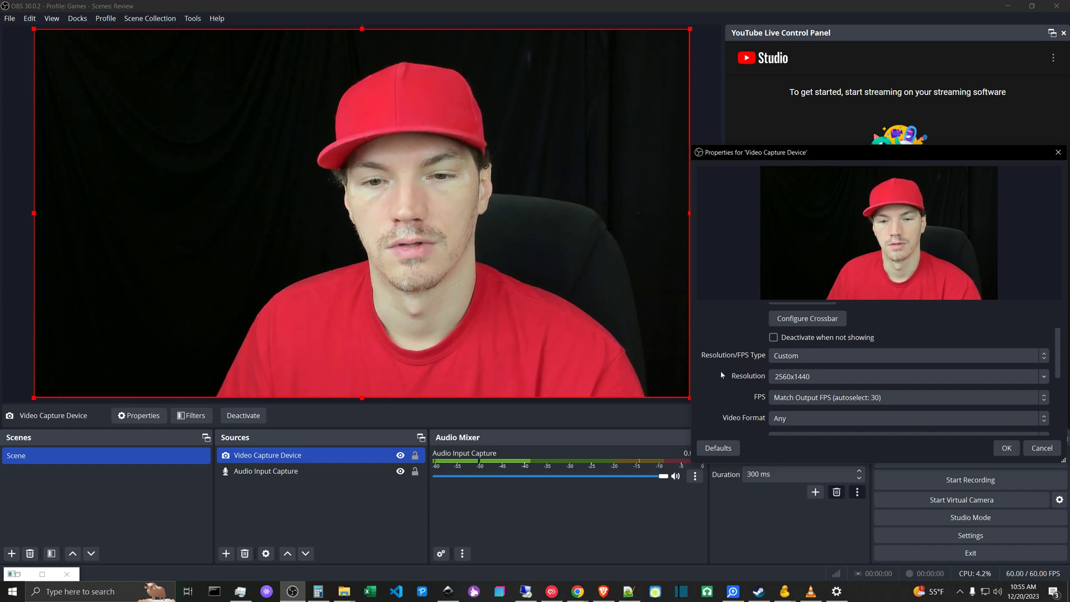
Step: Try the 4096x2160 and 2560x1440 capture resolutions, settling on 4096x2160
click(1047, 378)
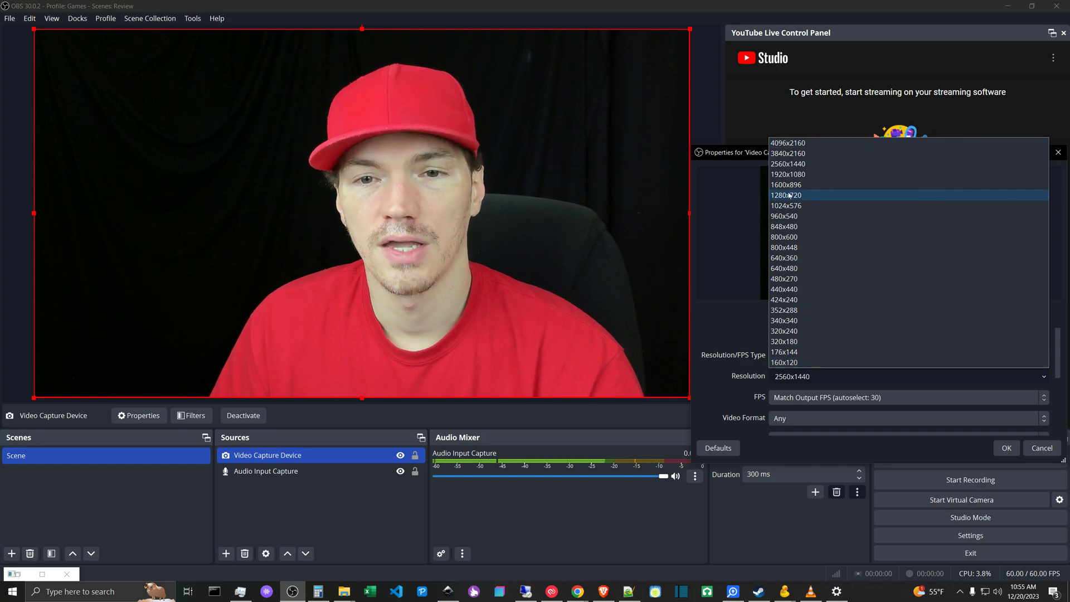
click(804, 144)
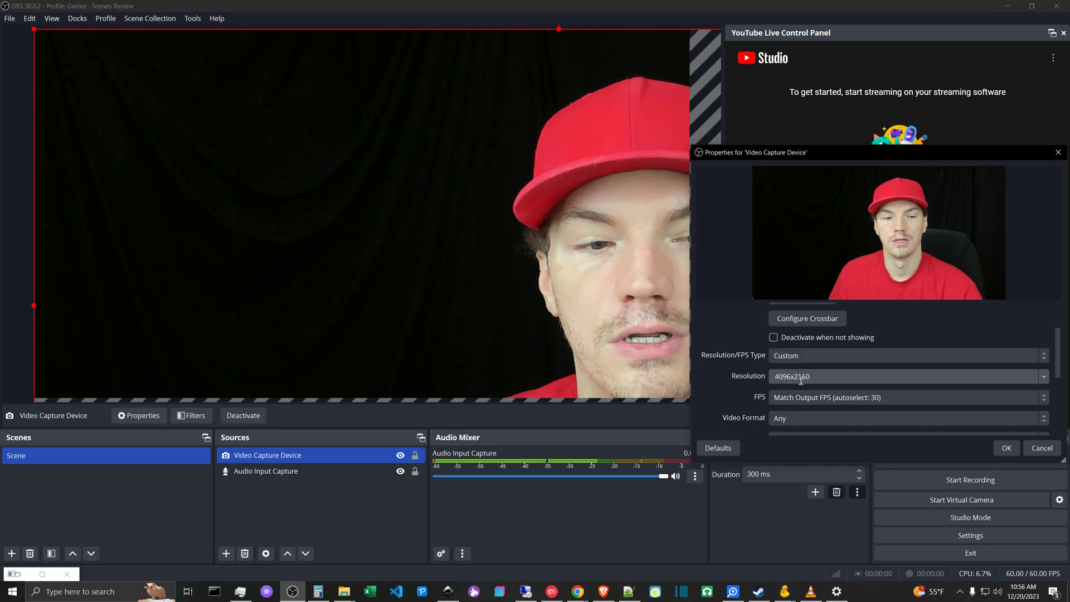
click(1044, 376)
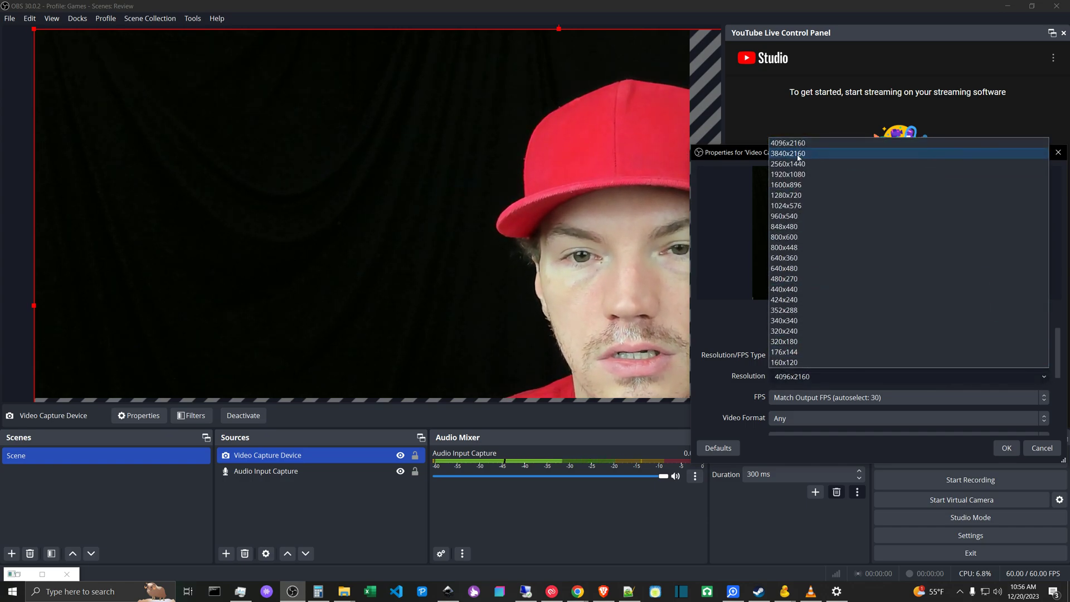
click(801, 164)
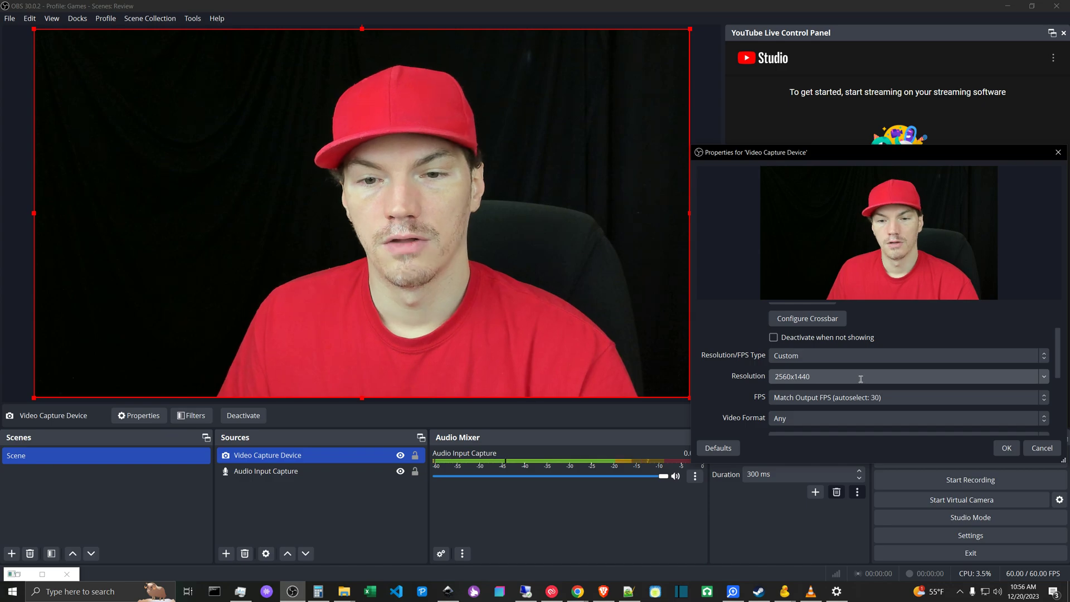
click(1037, 377)
click(797, 143)
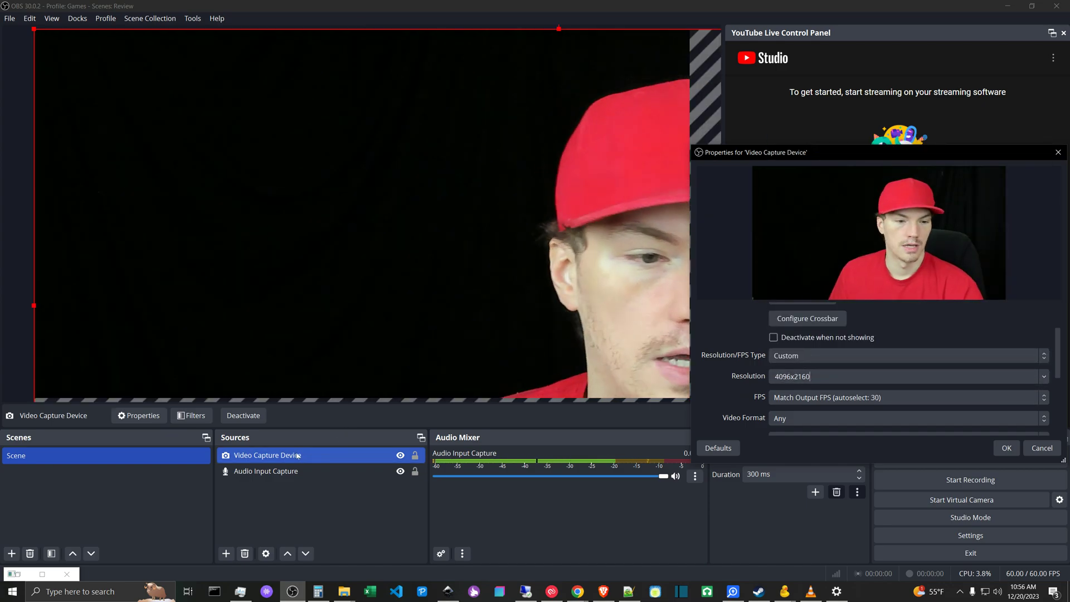
Step: Apply Transform > Stretch to screen to the Video Capture Device so it fits the canvas
right_click(263, 456)
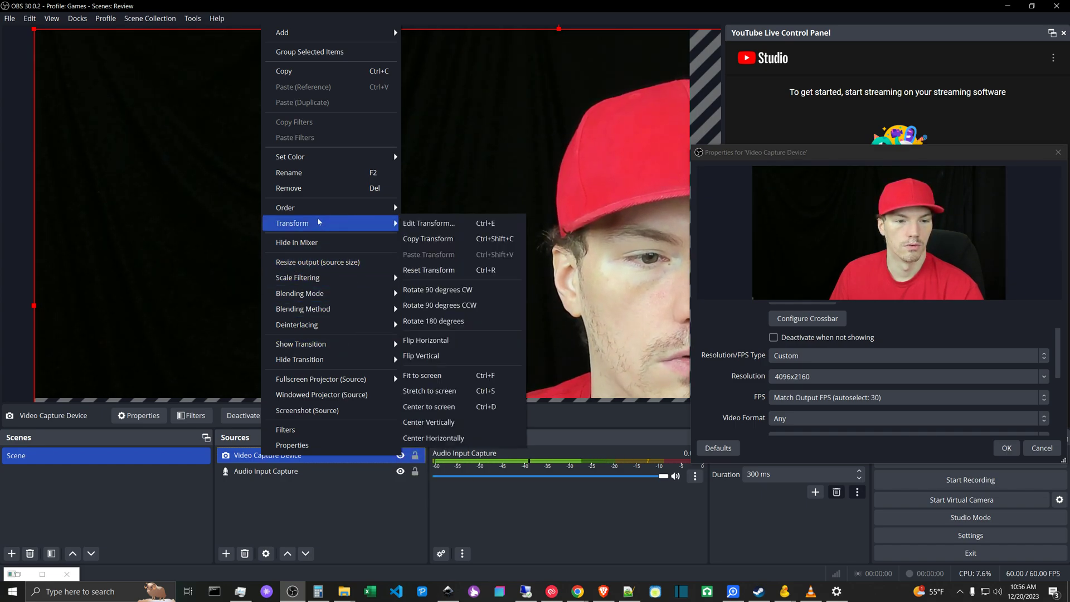
mouse_move(337, 228)
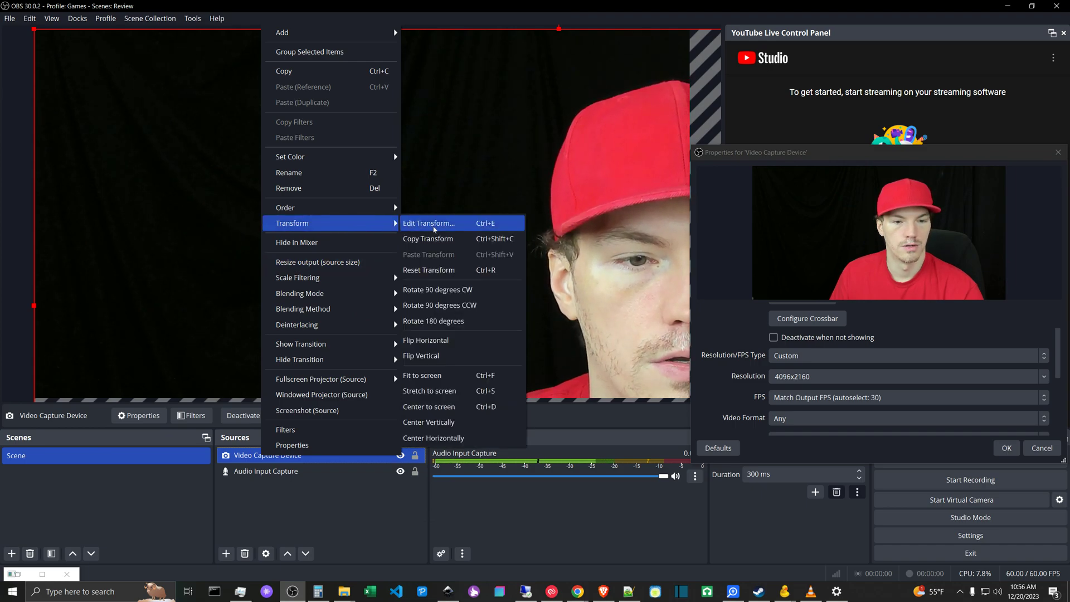
click(431, 392)
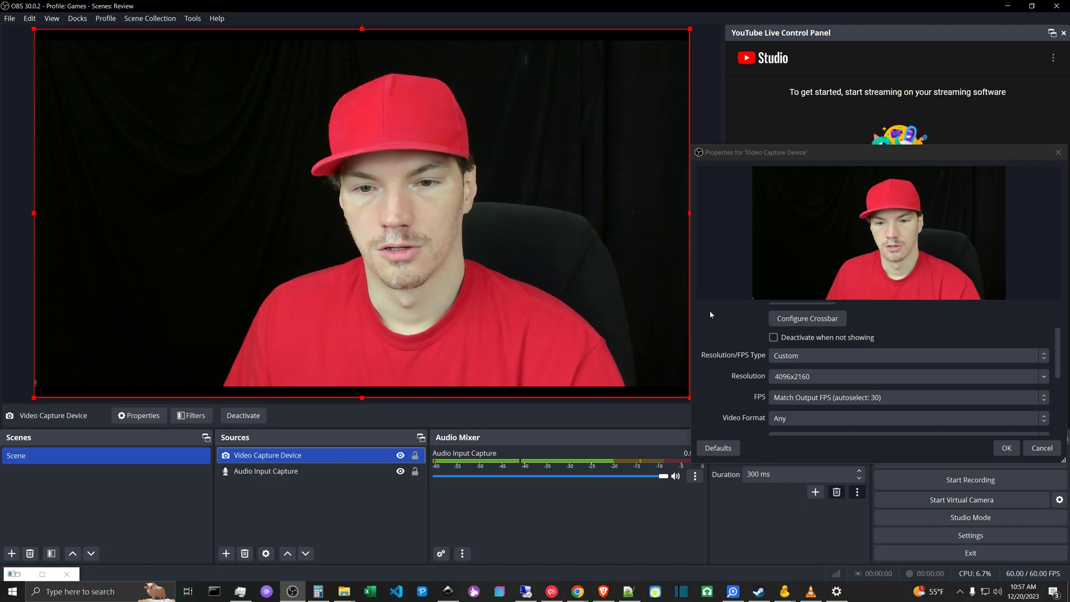
Step: Switch the capture resolution between 2560x1440 and 4096x2160, ending on 2560x1440
click(1044, 379)
click(1043, 378)
click(797, 167)
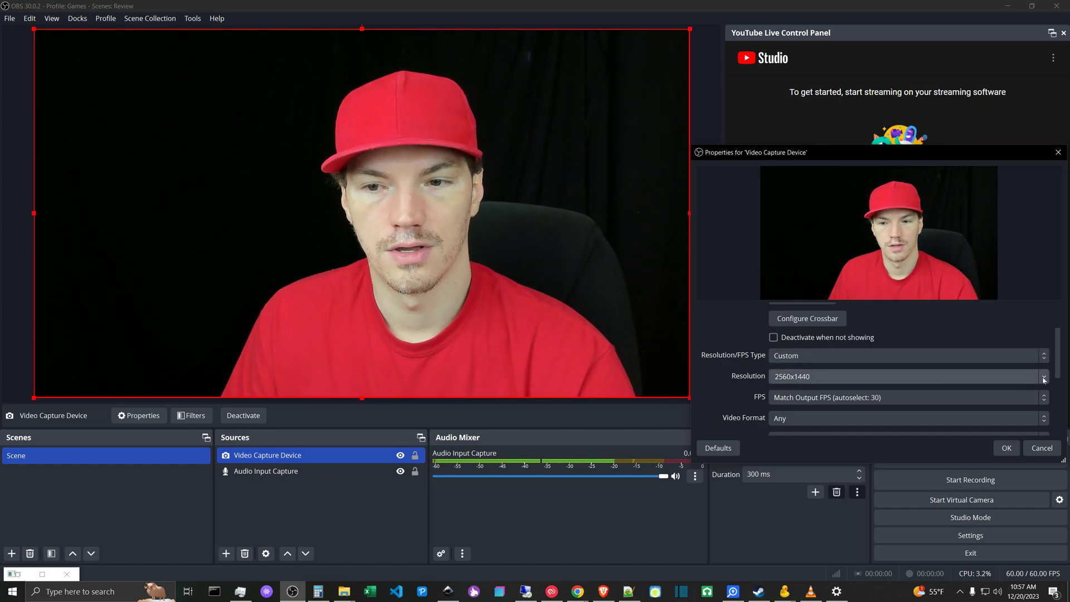
click(824, 376)
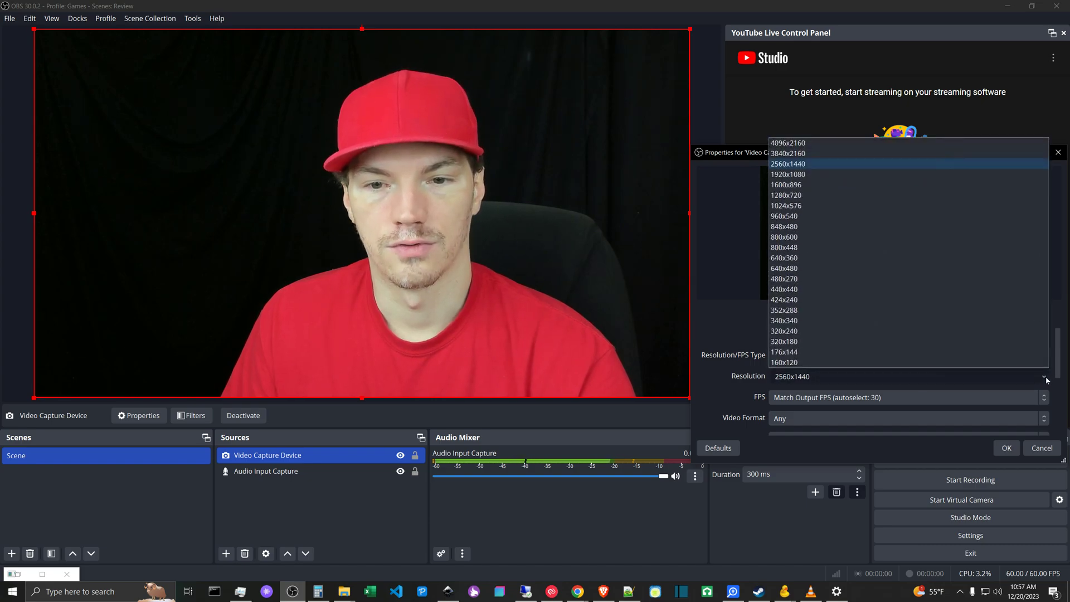
click(810, 143)
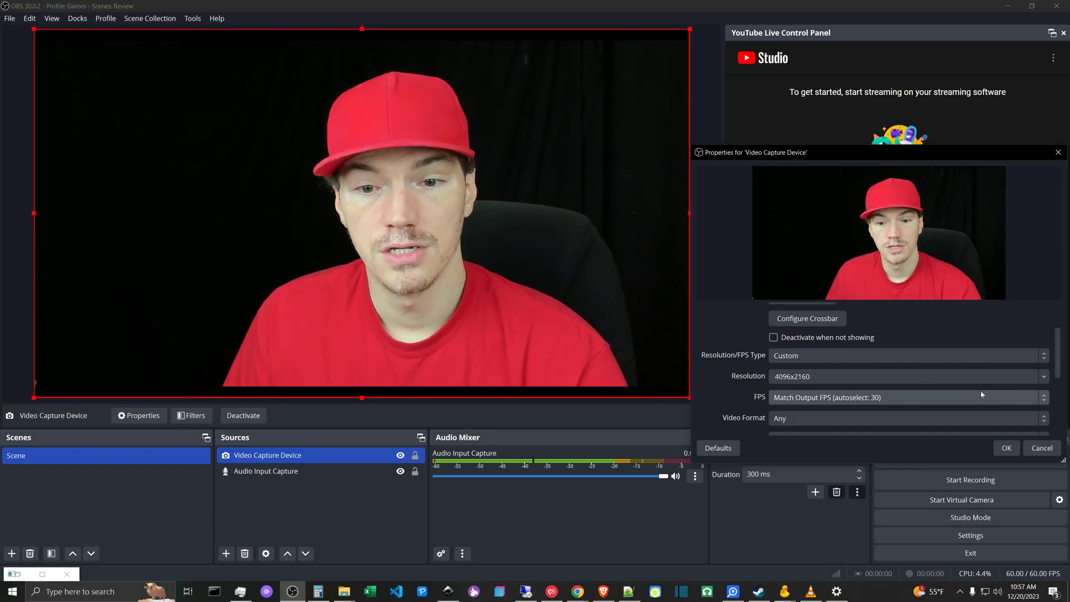
click(981, 377)
click(800, 164)
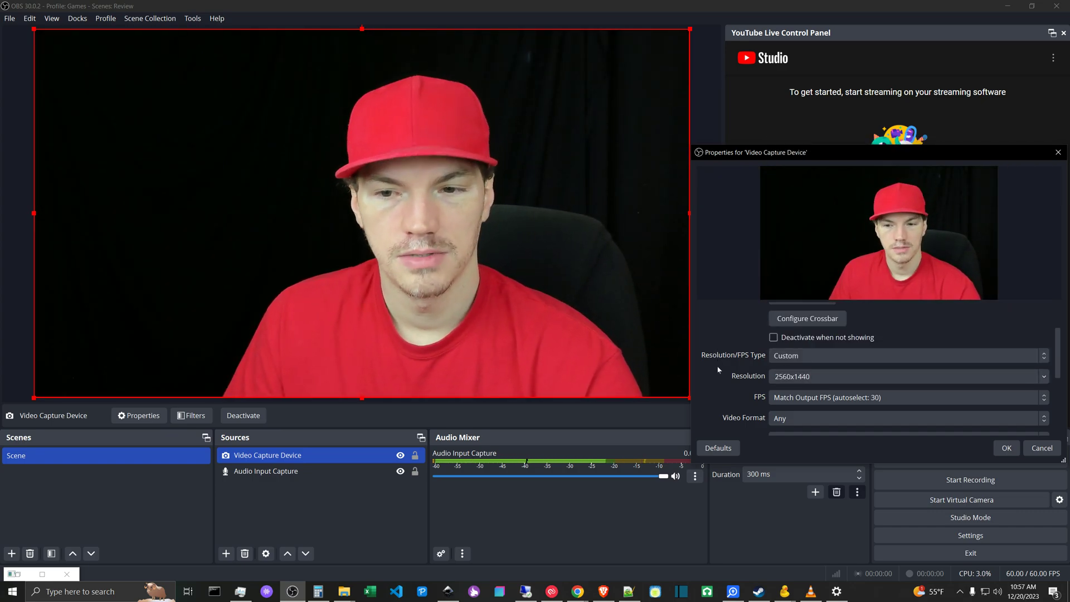
Step: Review the remaining webcam properties and apply the 2560x1440 settings with OK
scroll(941, 431, down, 3)
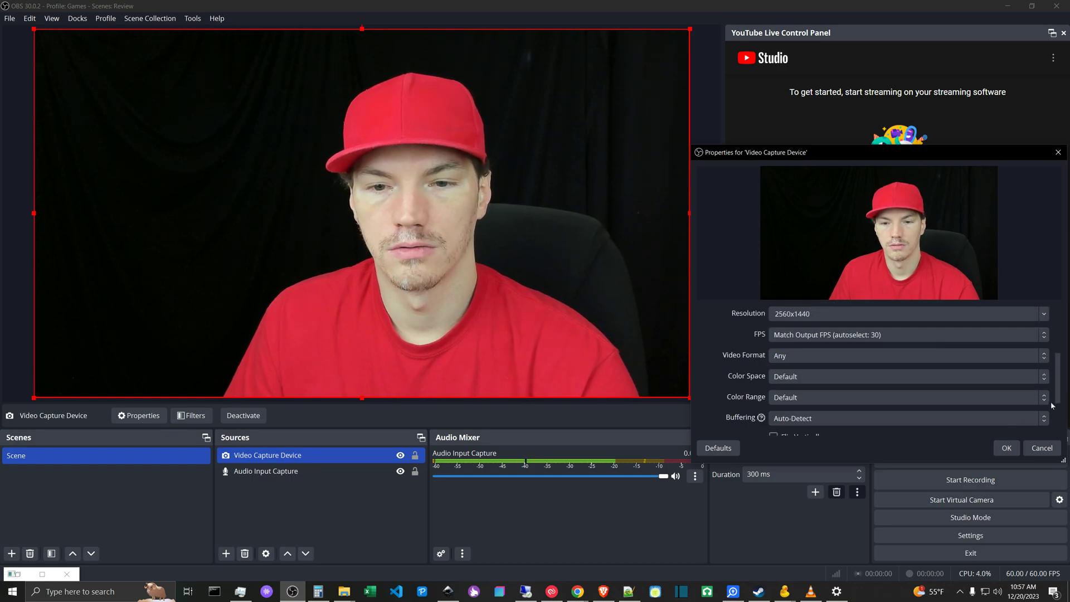
scroll(947, 430, down, 1)
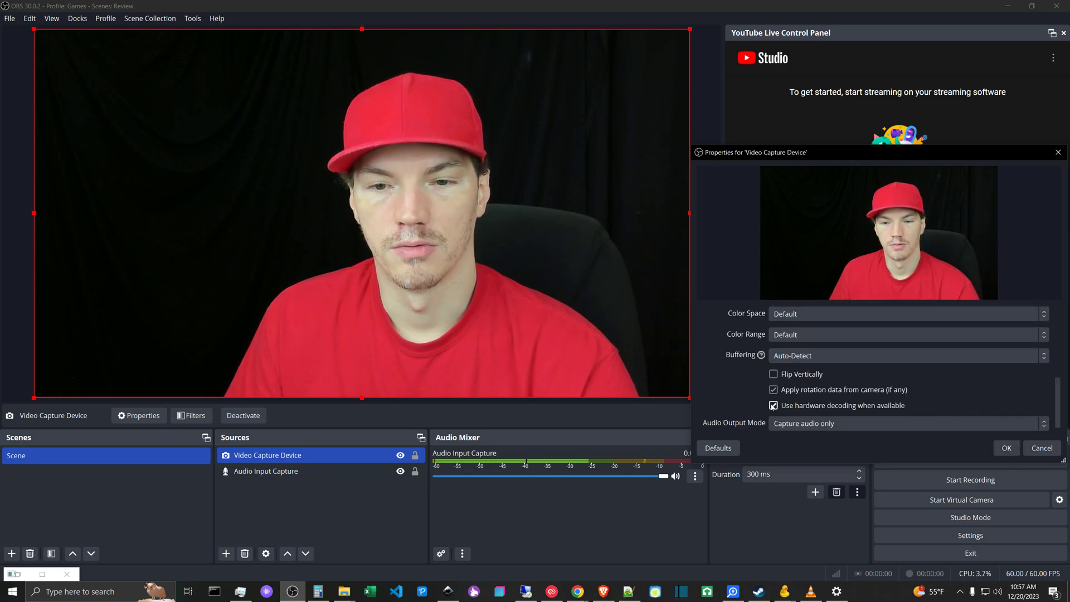
click(1007, 448)
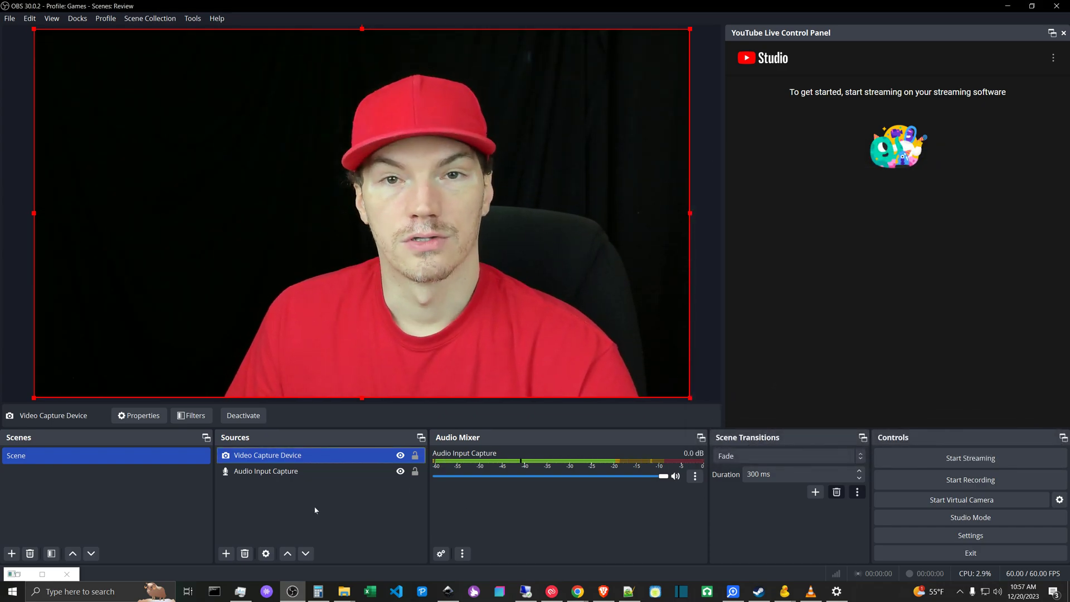